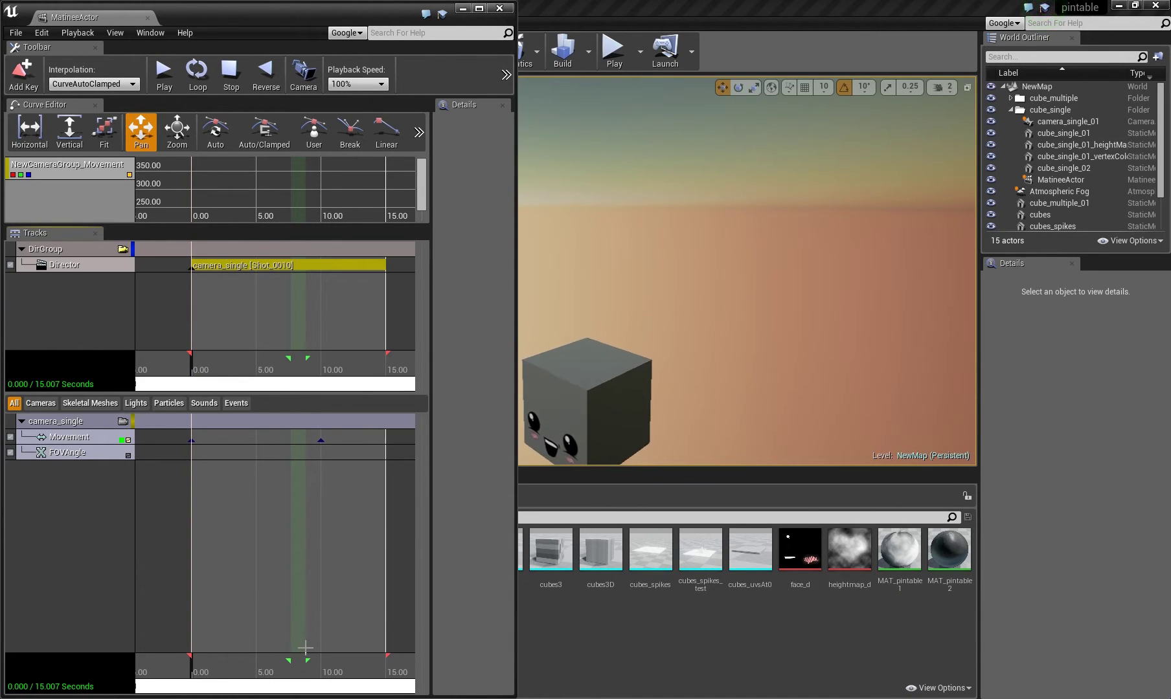
- Scrub the Matinee timeline to about 7.4 seconds, loop playback, and expand the toolbar overflow options
mouse_move(290, 656)
mouse_down()
mouse_move(301, 671)
mouse_move(281, 670)
mouse_move(290, 660)
mouse_up()
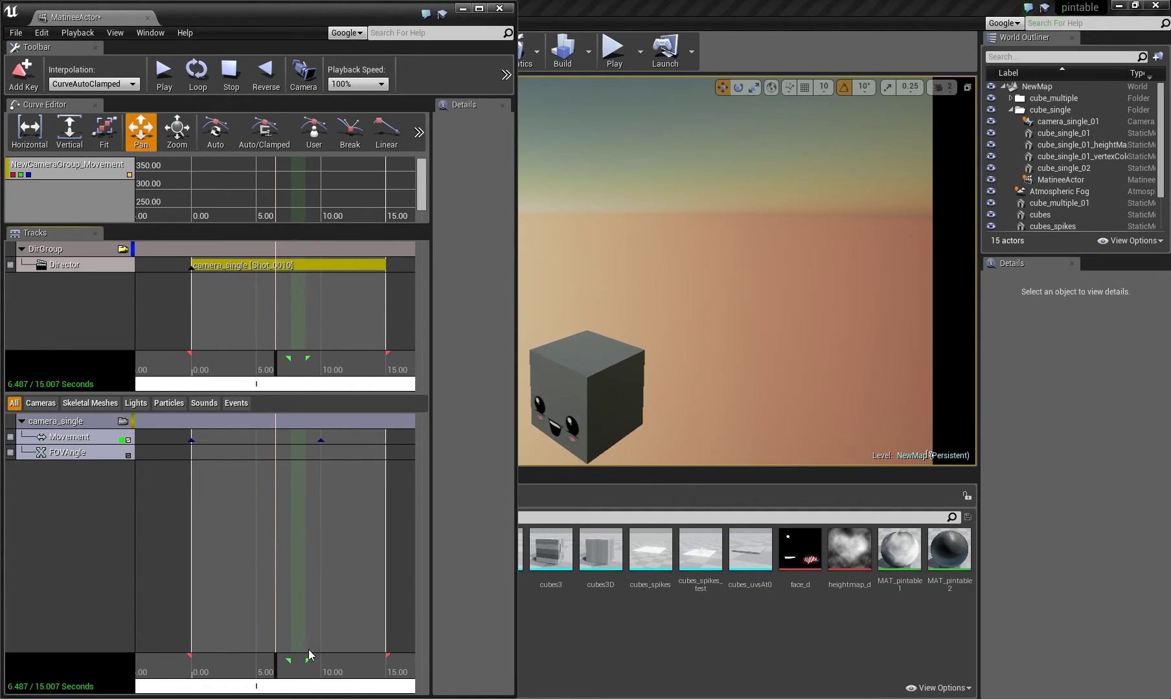
click(199, 73)
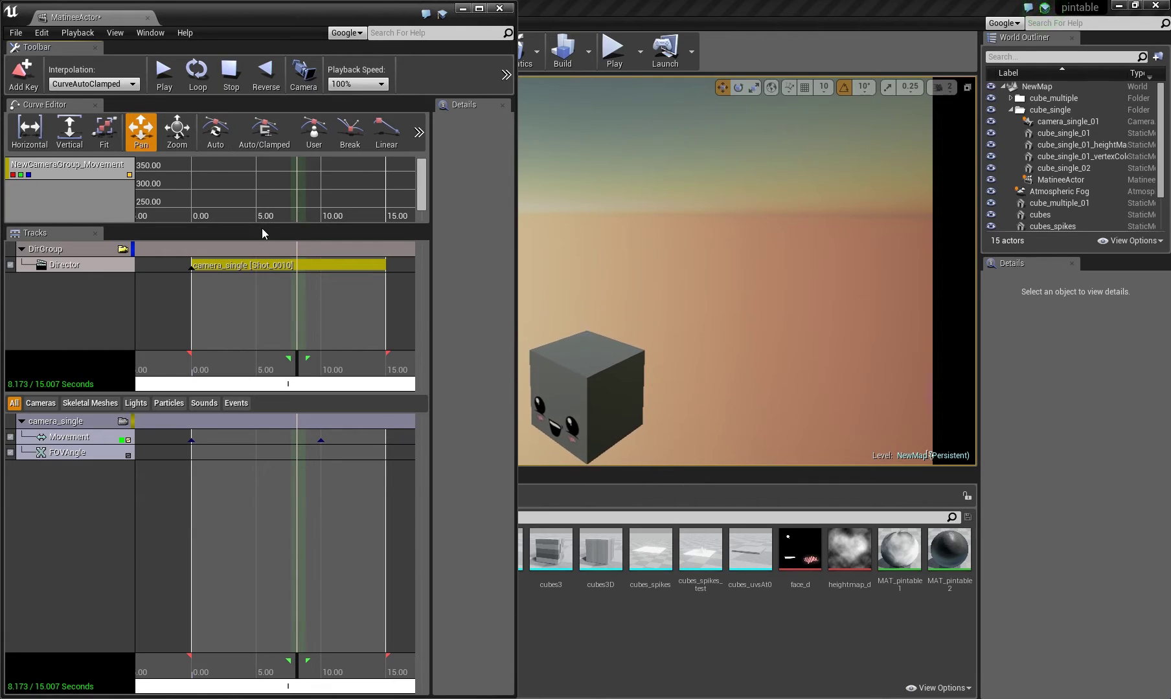
click(506, 76)
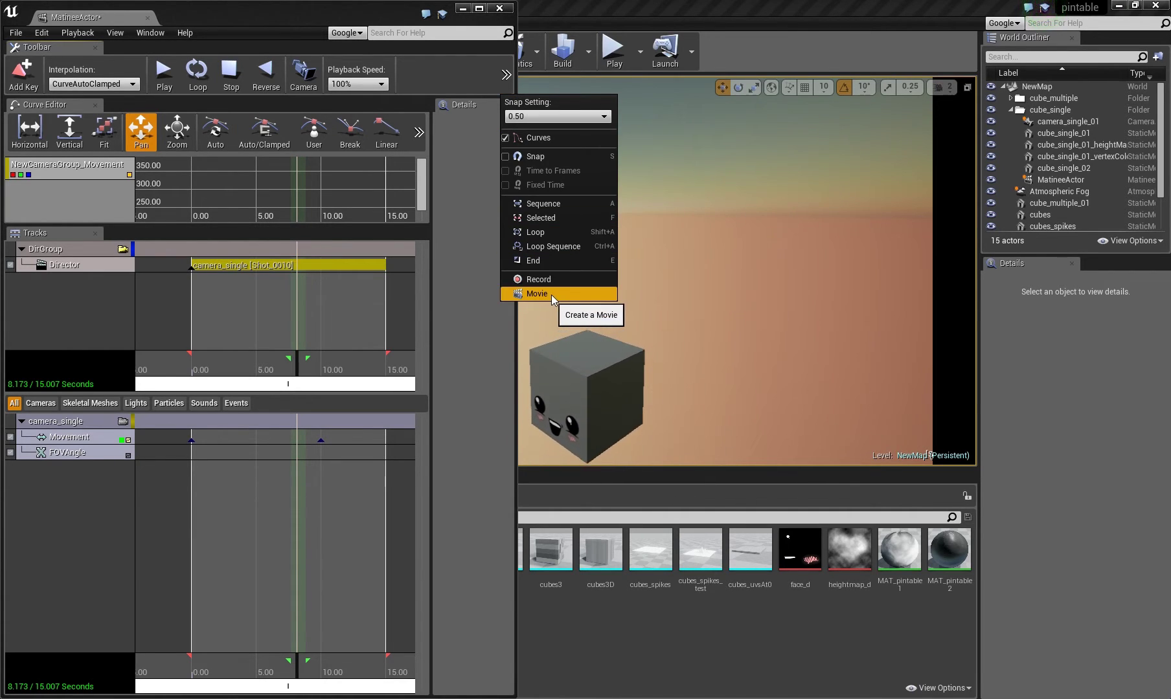
- Close the Matinee overflow list, nudge the timeline, then expand the toolbar overflow options again
click(398, 657)
drag(388, 656, 390, 656)
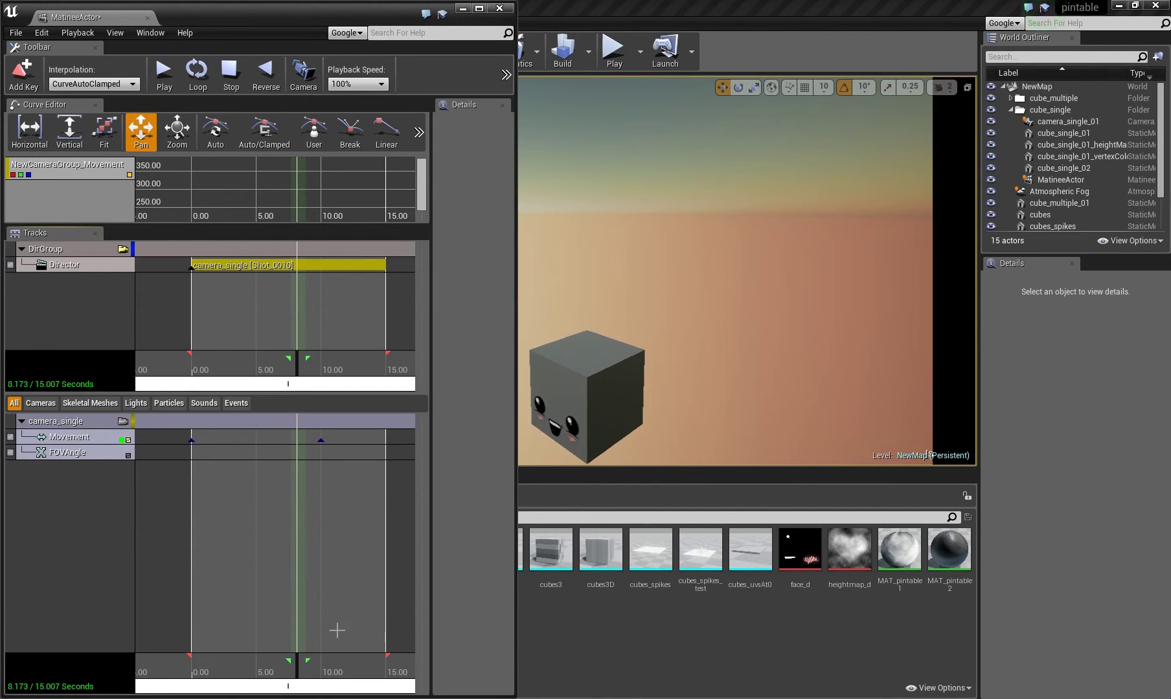
click(506, 74)
- Open Render Movie Settings from the overflow menu, move the dialog aside, and close Matinee
click(546, 294)
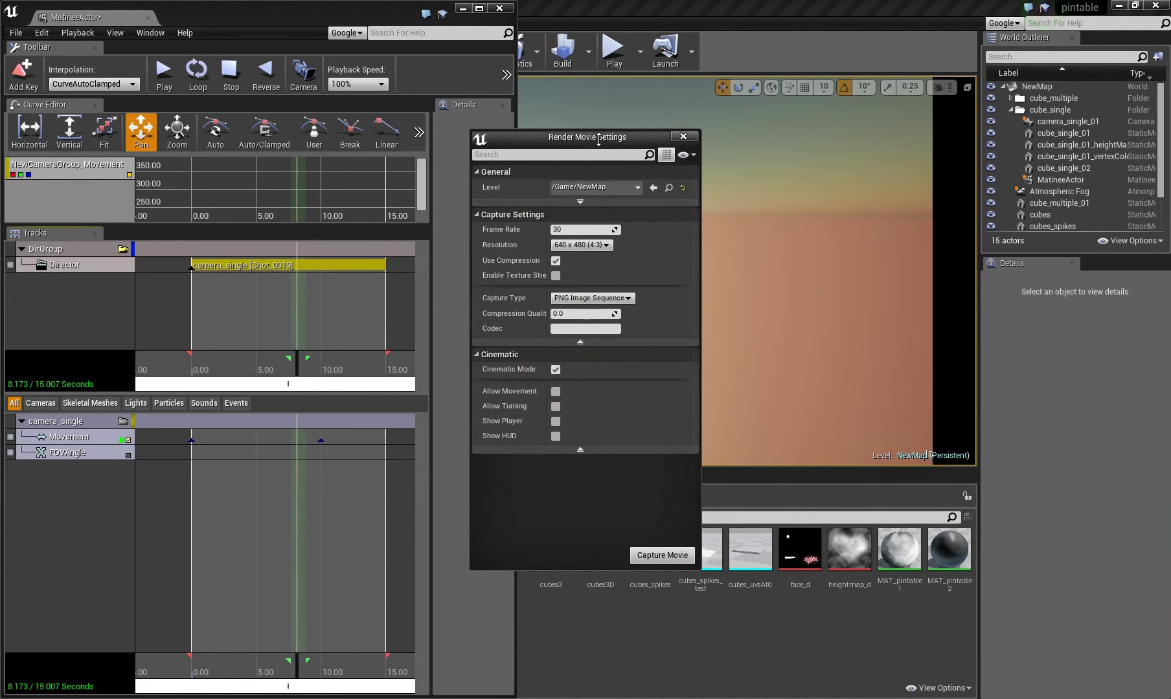
drag(597, 142, 341, 47)
click(502, 9)
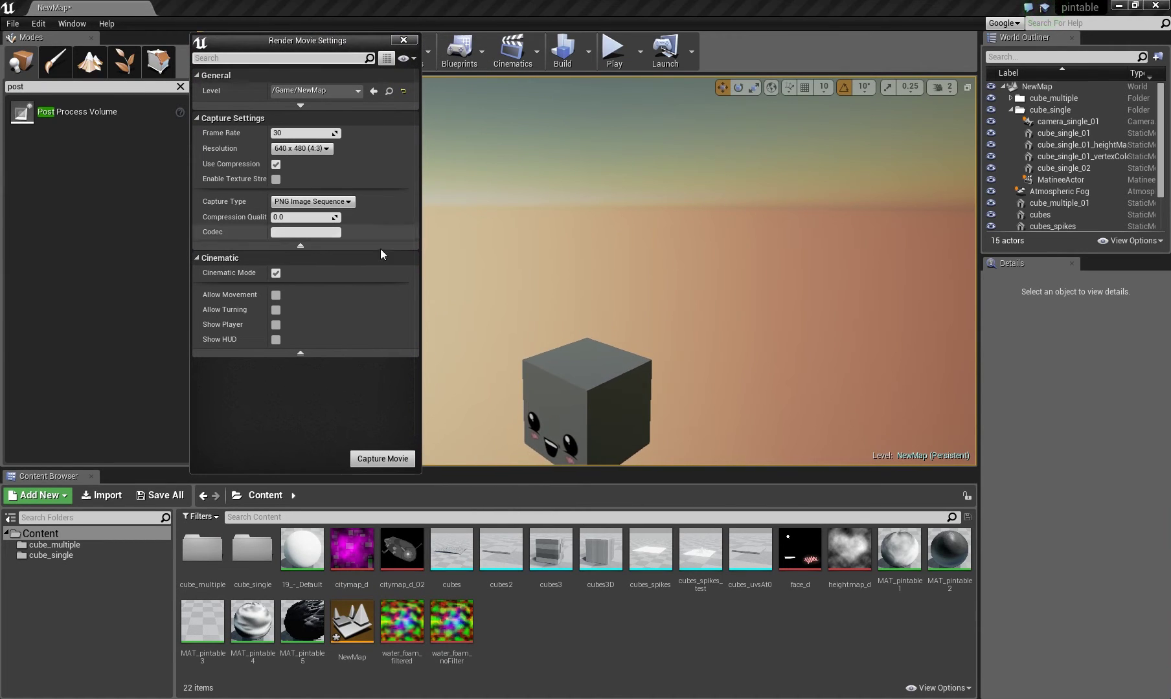
- On MatineeActor, enable Force Start Pos and set Force Start Position to 14
click(1062, 179)
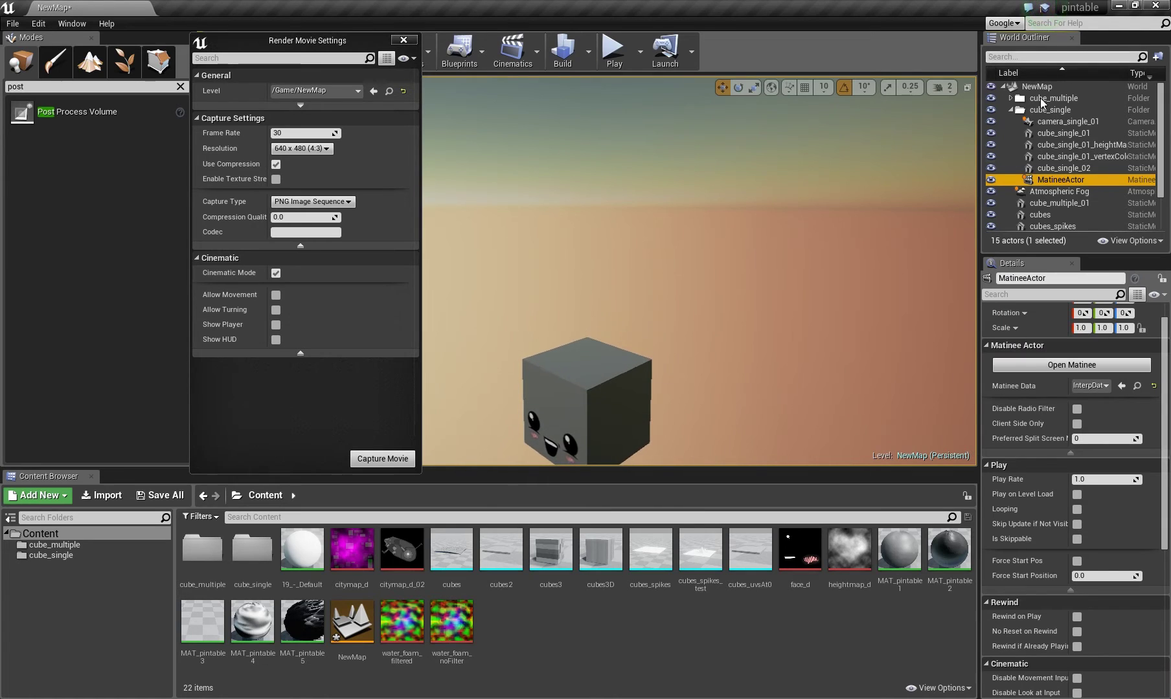
click(1156, 295)
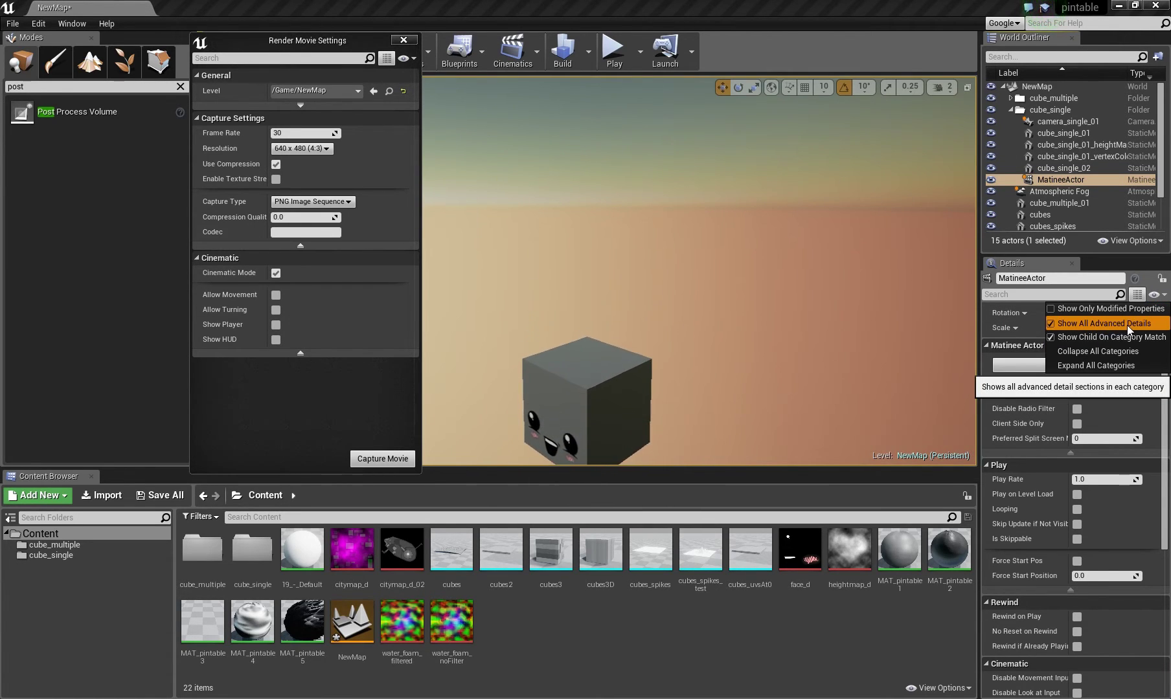
click(1062, 298)
text(forc)
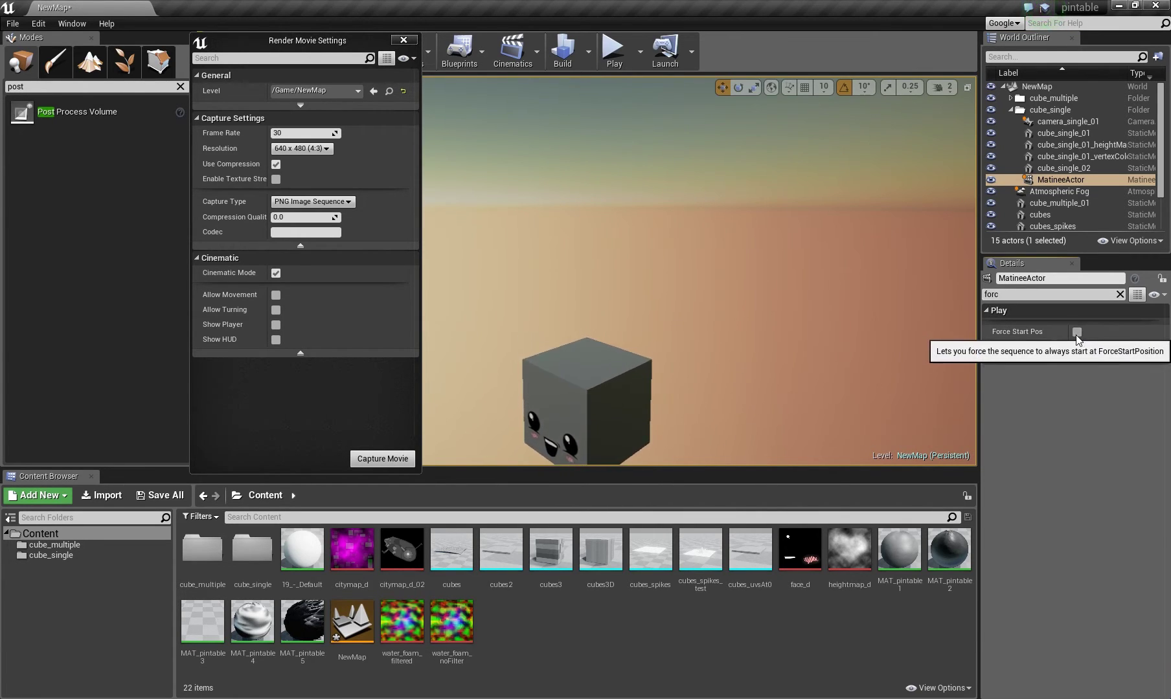
click(1076, 332)
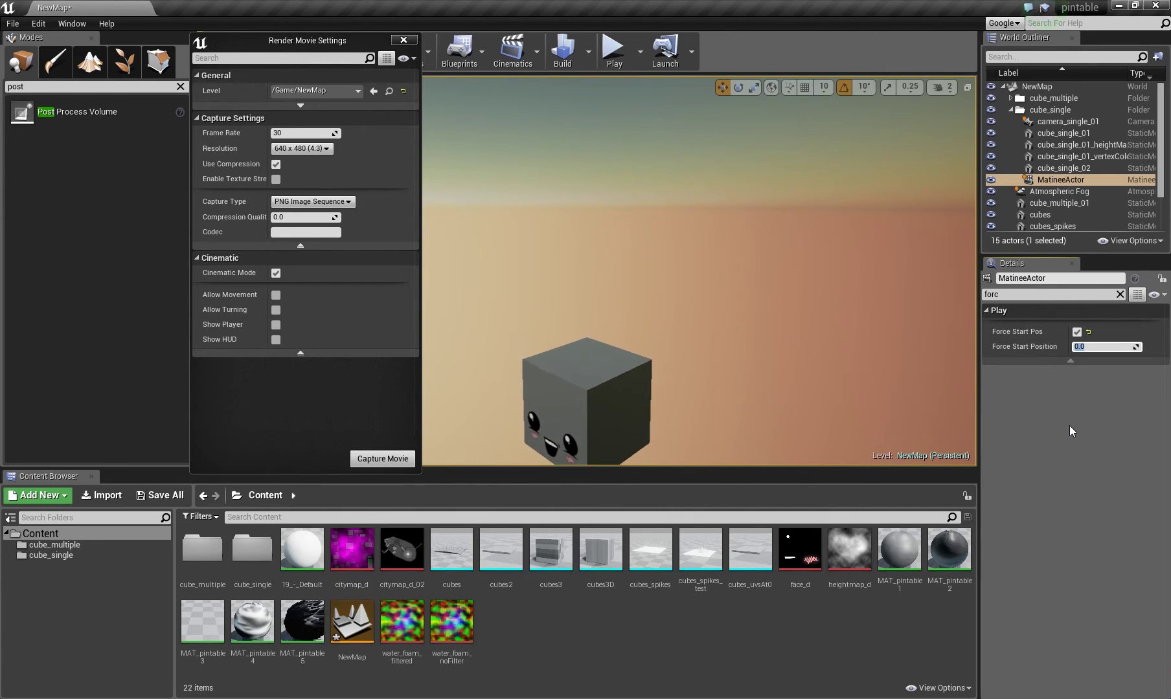
text(14)
key(Return)
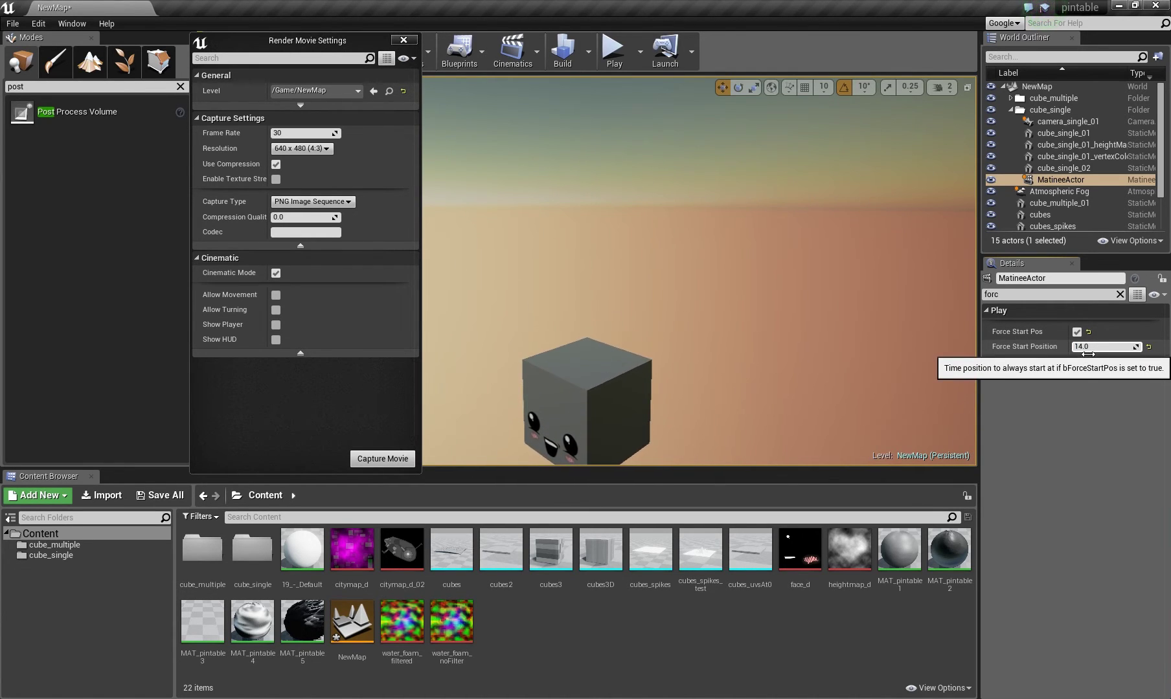
click(1088, 352)
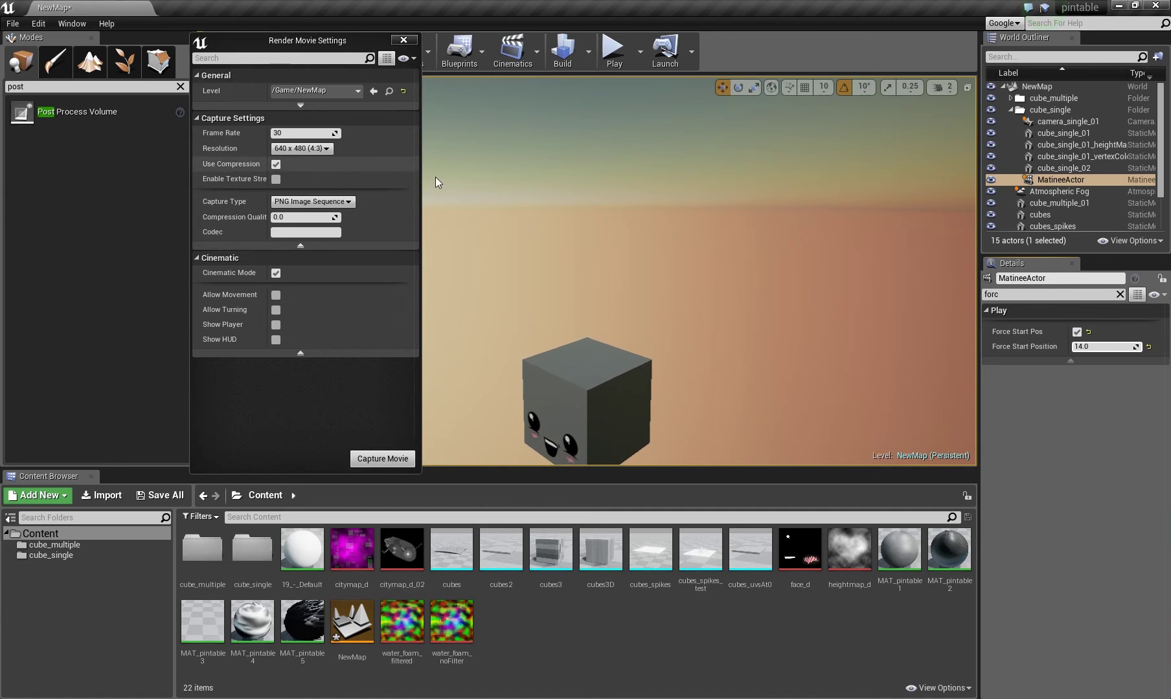
- Save the NewMap level, then capture the sequence with Capture Movie
click(162, 495)
click(713, 472)
click(393, 459)
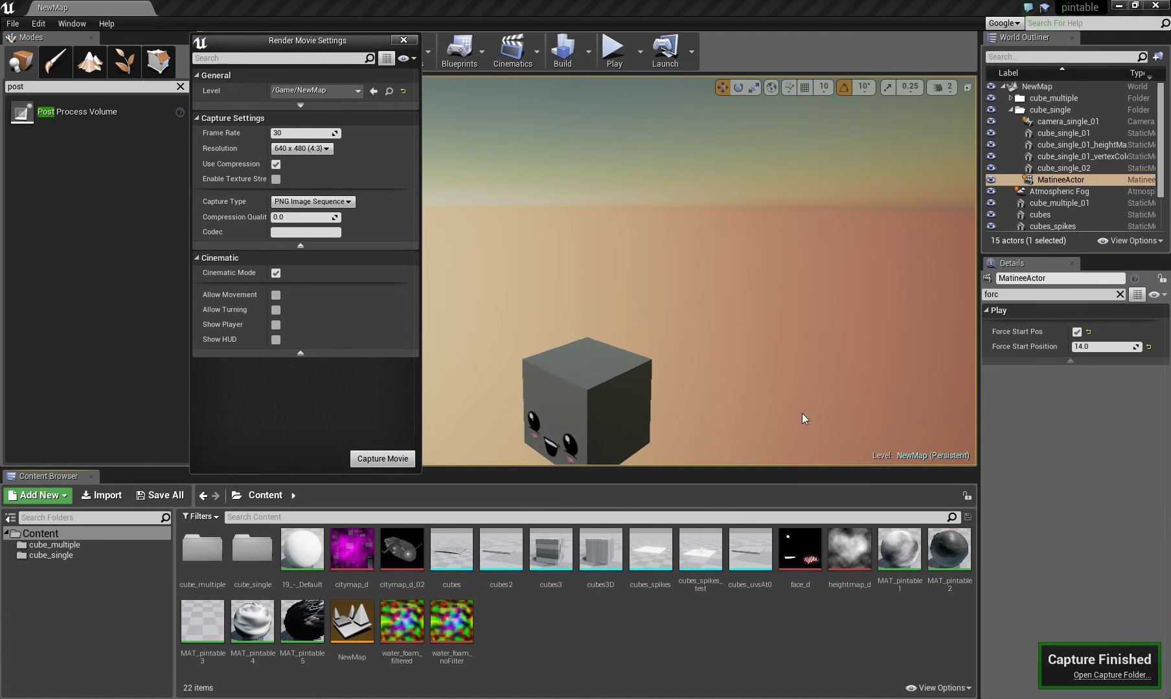
click(1120, 294)
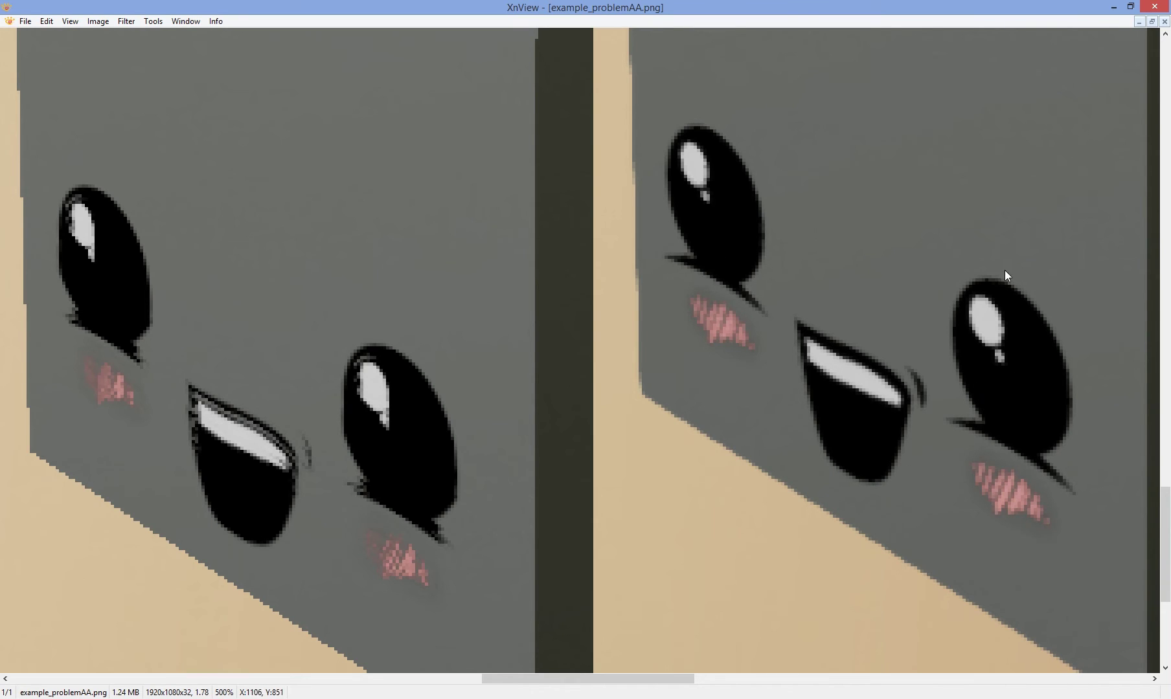
- Minimize the XnView window showing example_problemAA.png
click(1114, 9)
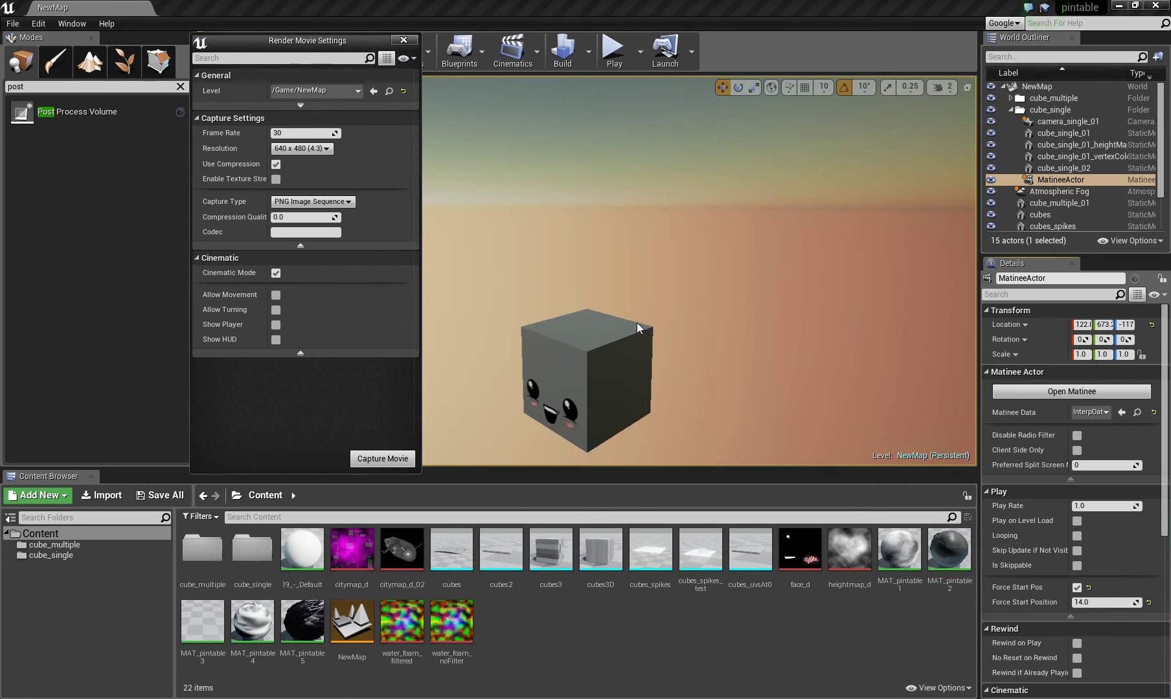
- Override camera_single_01's AA Method and set it to None
click(1060, 122)
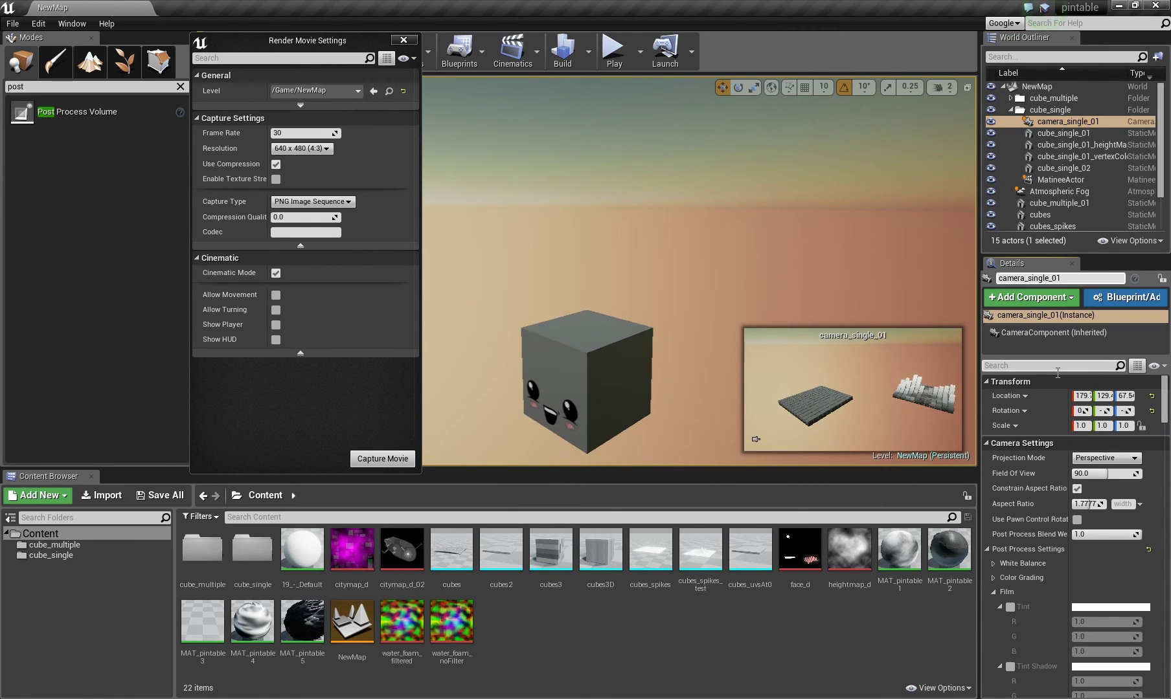
click(1057, 367)
text(anti)
click(1010, 426)
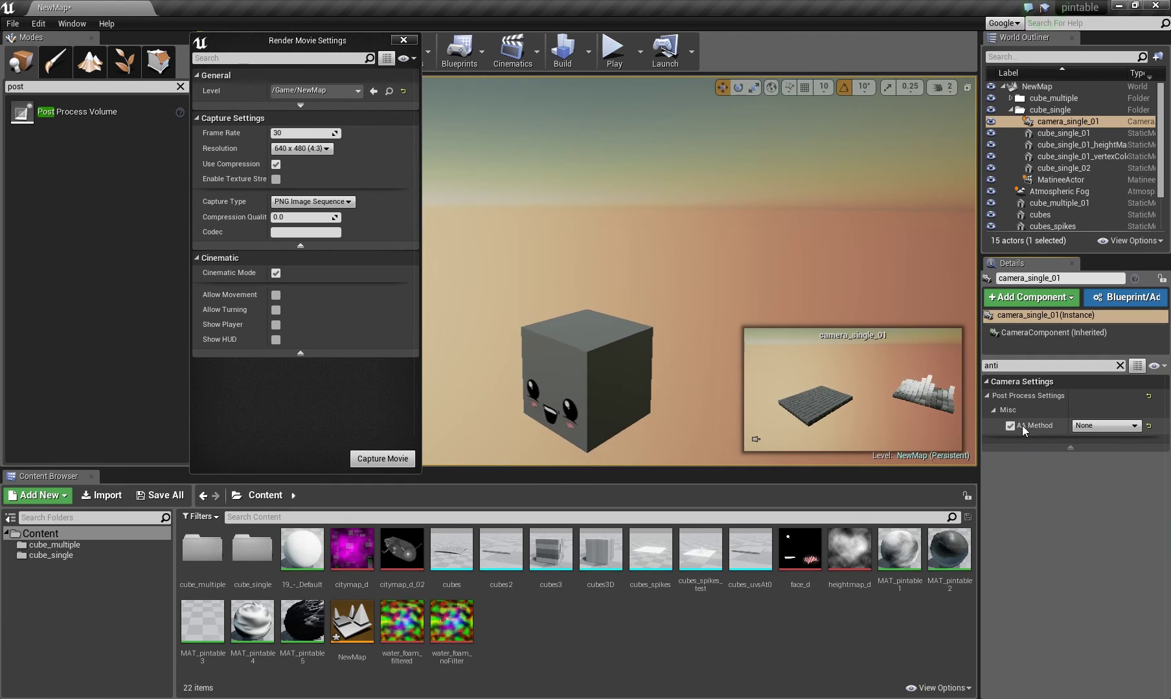
click(1106, 426)
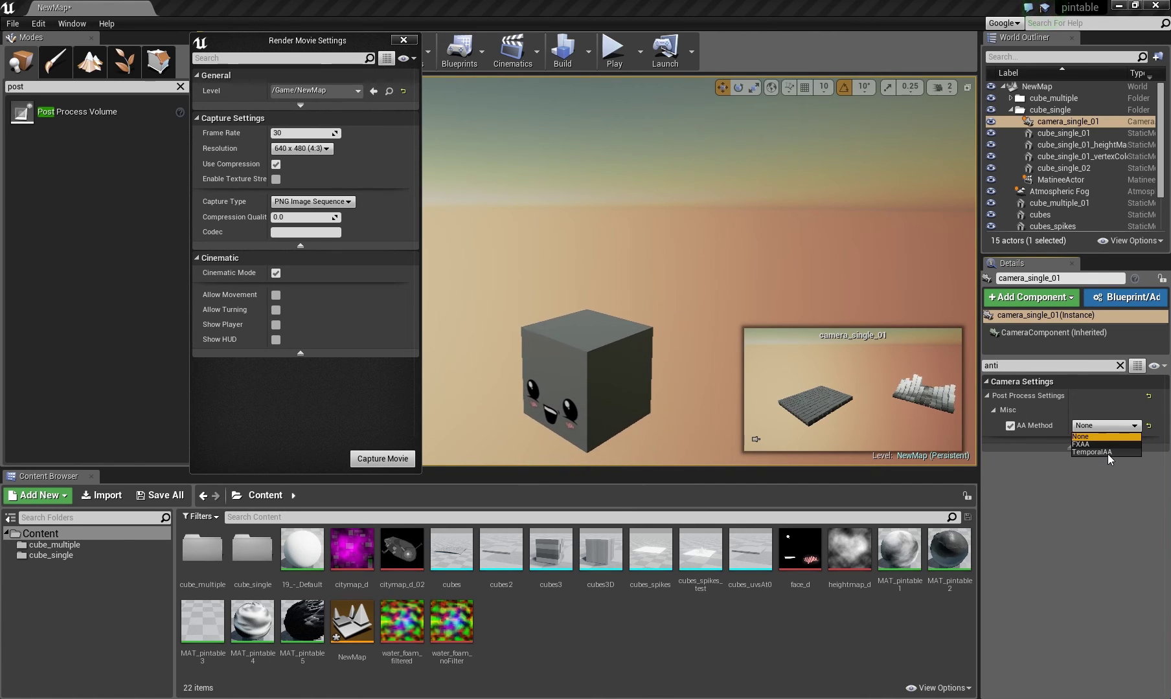
click(1120, 415)
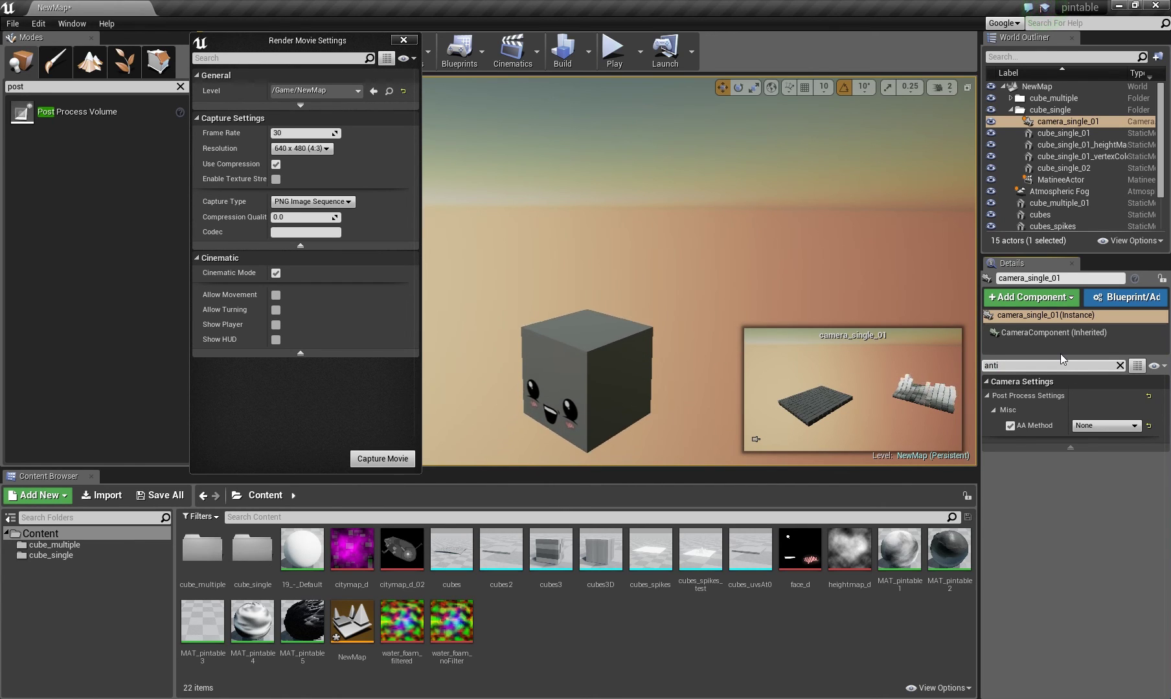
key(Escape)
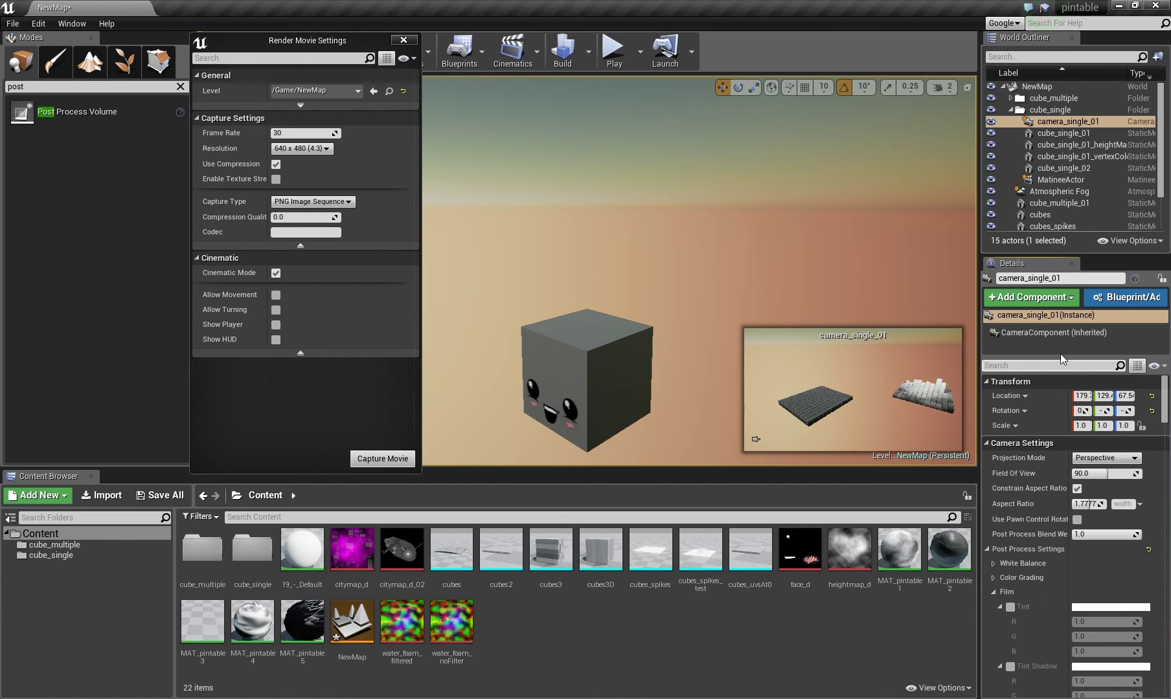
- Filter camera_single_01's Details by 'blur', then clear the search
text(blur)
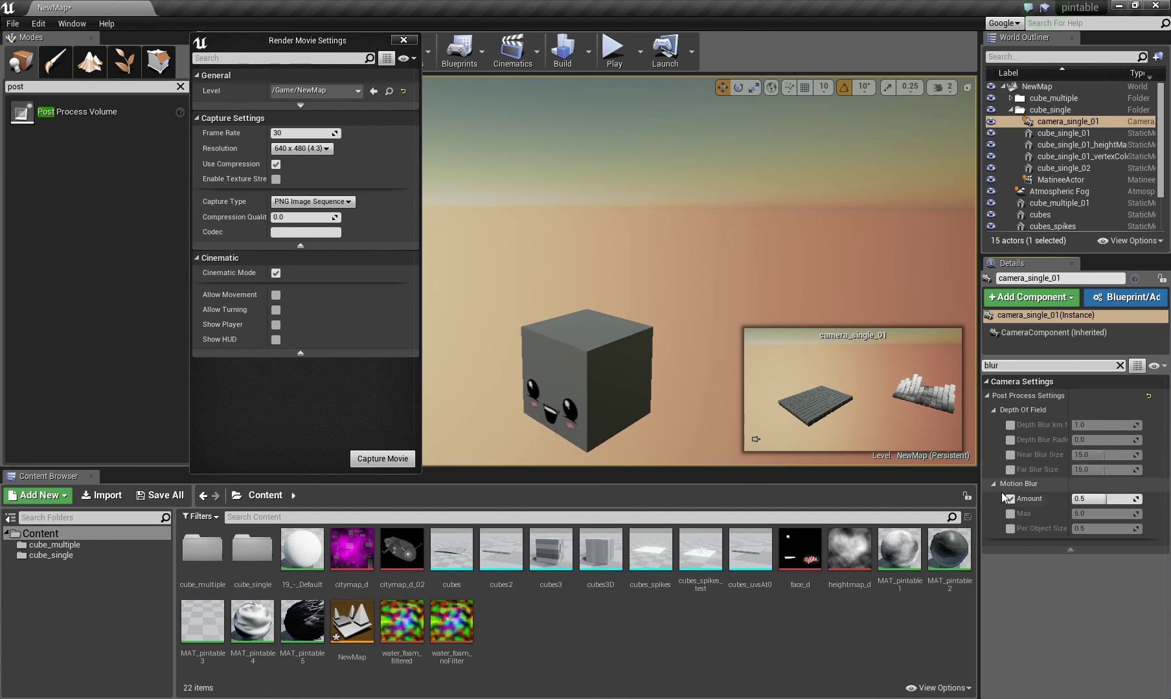
click(1120, 366)
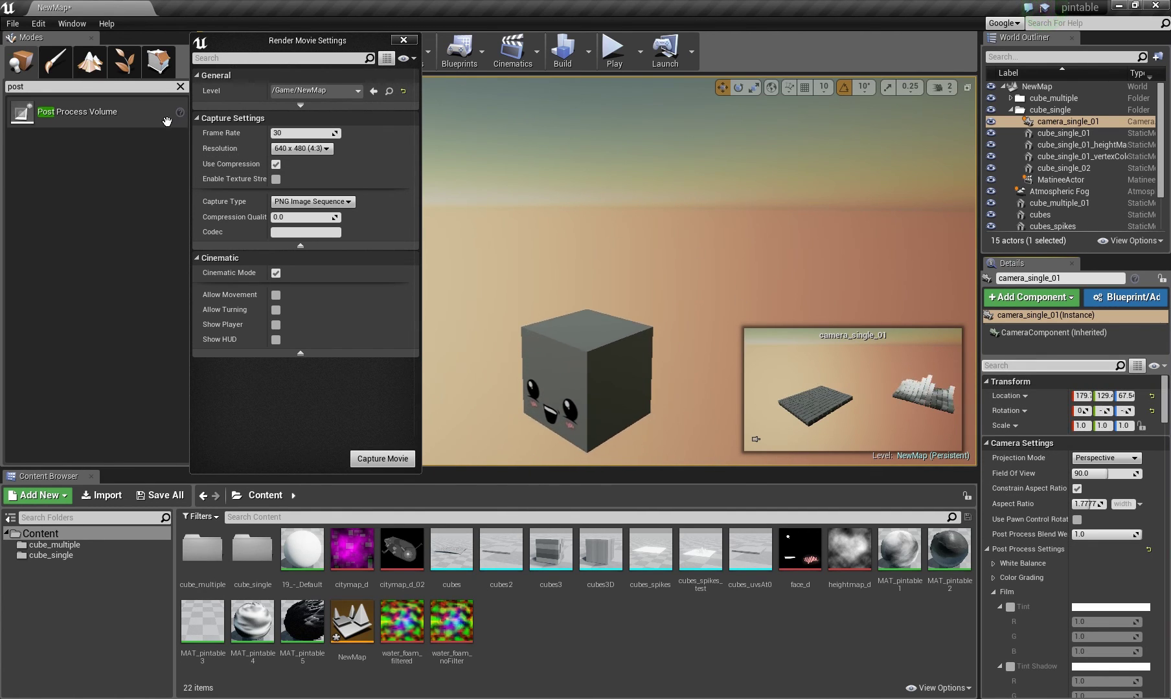